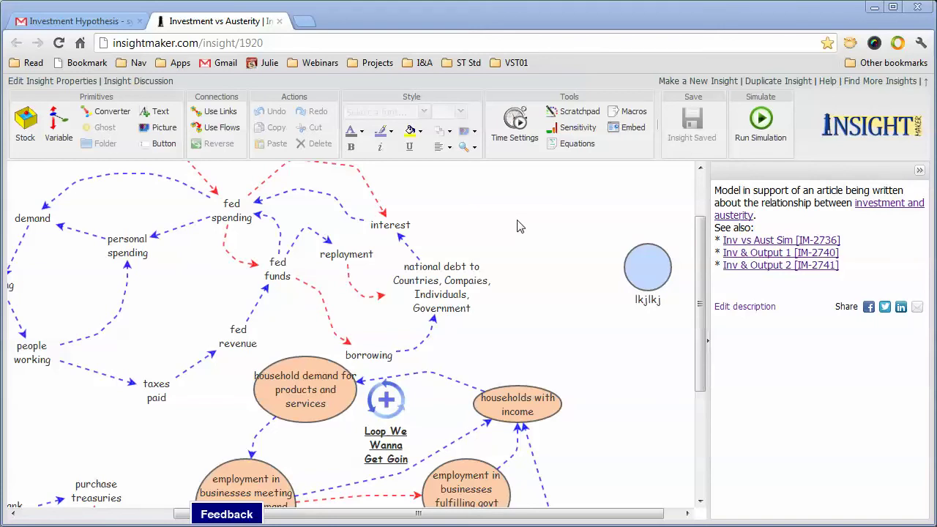
left_click_drag(345, 514, 175, 459)
scroll(702, 256, "up", 1)
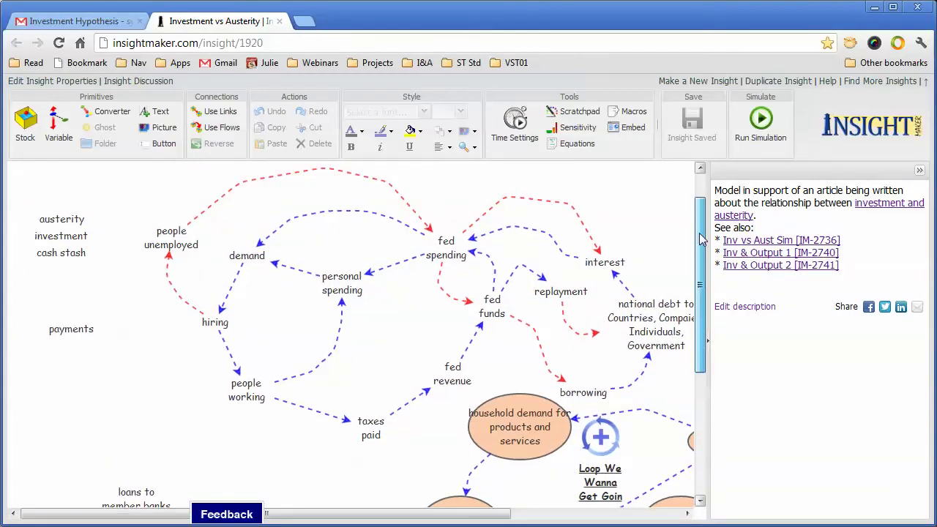
left_click(21, 173)
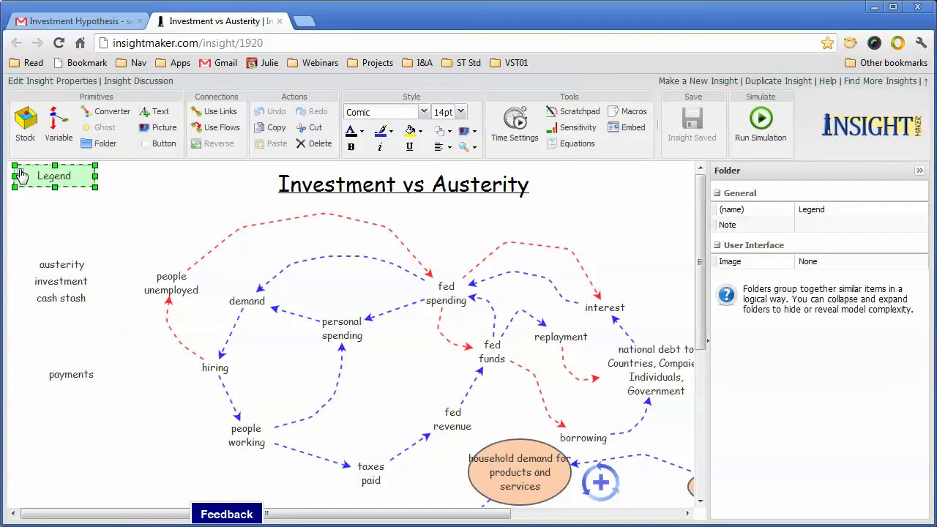
key("ctrl+s")
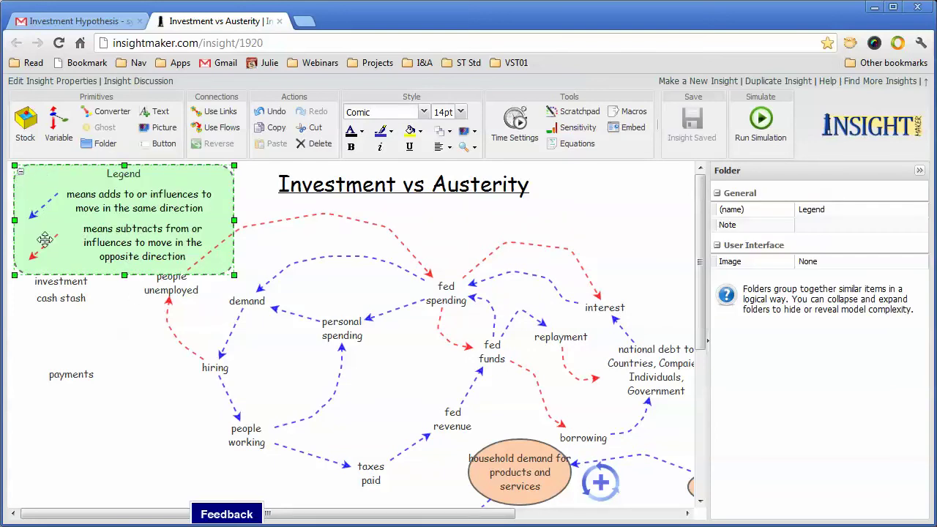
left_click(24, 174)
key("ctrl+s")
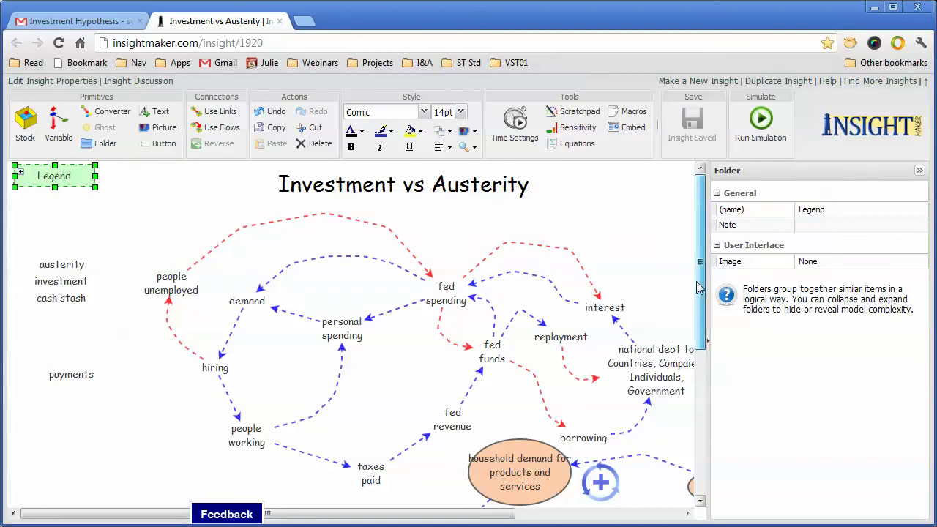
scroll(703, 320, "down", 2)
scroll(704, 320, "up", 1)
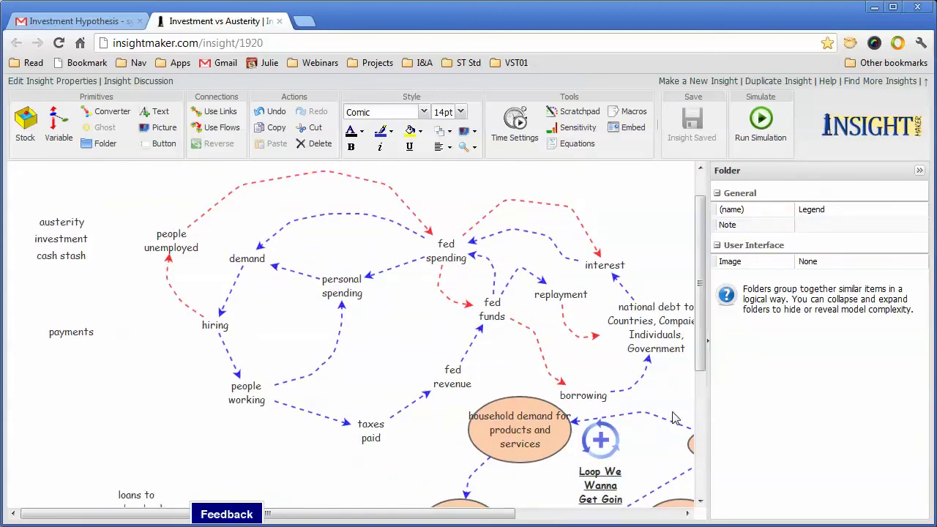
scroll(674, 516, "right", 4)
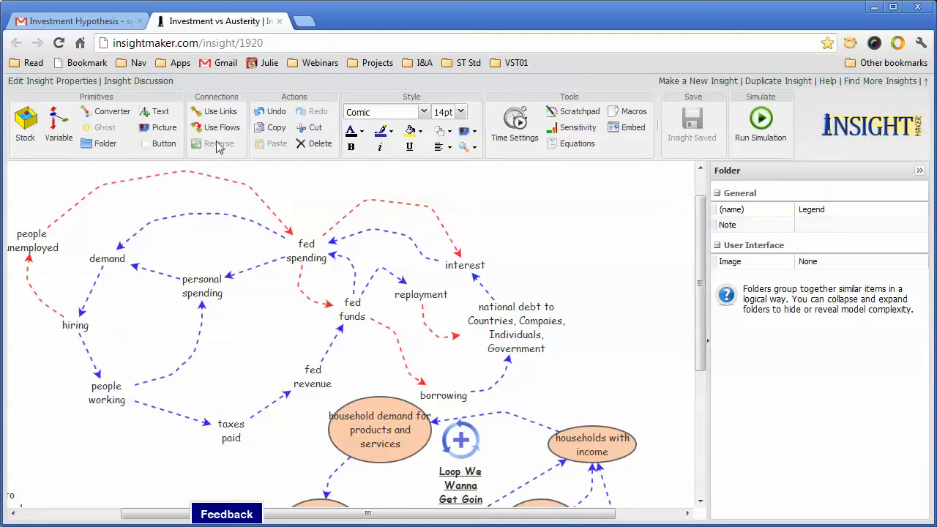
Add a Growth picture element right of interest and name it 'tune'.
left_click(154, 131)
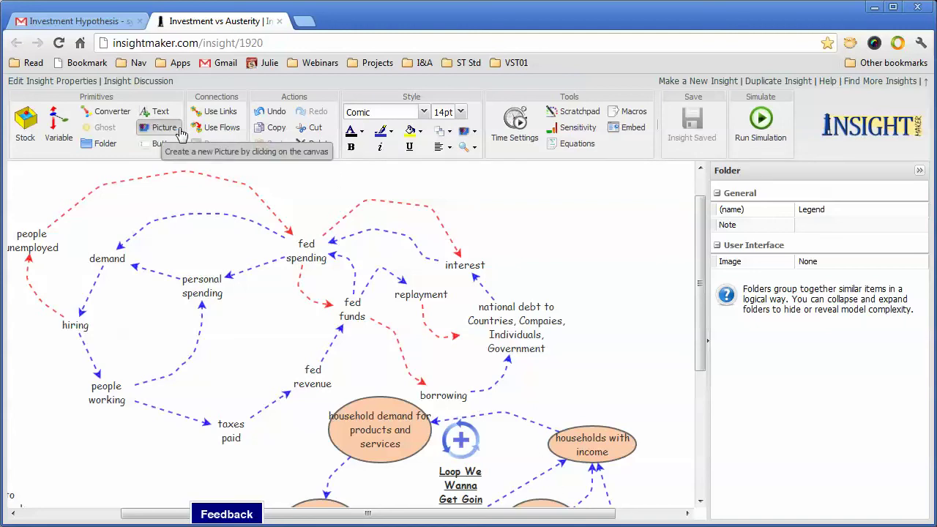
right_click(558, 207)
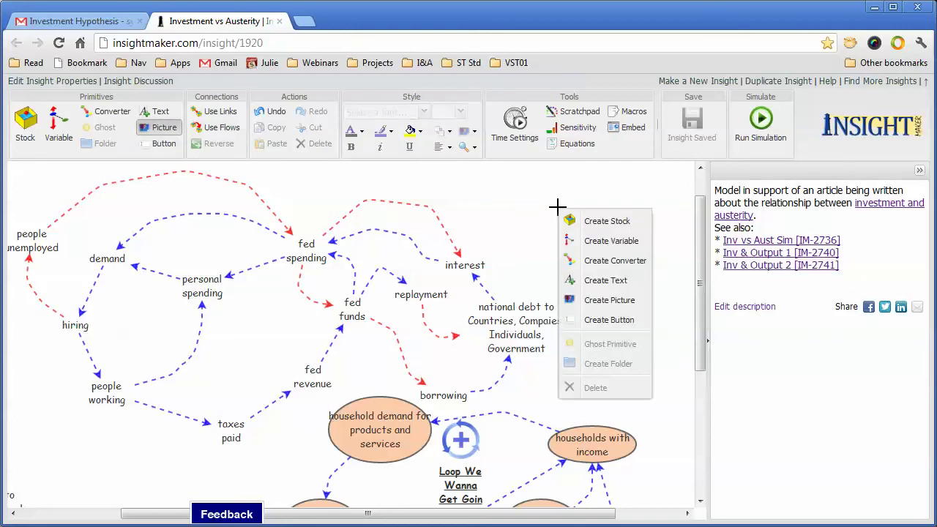
left_click(608, 300)
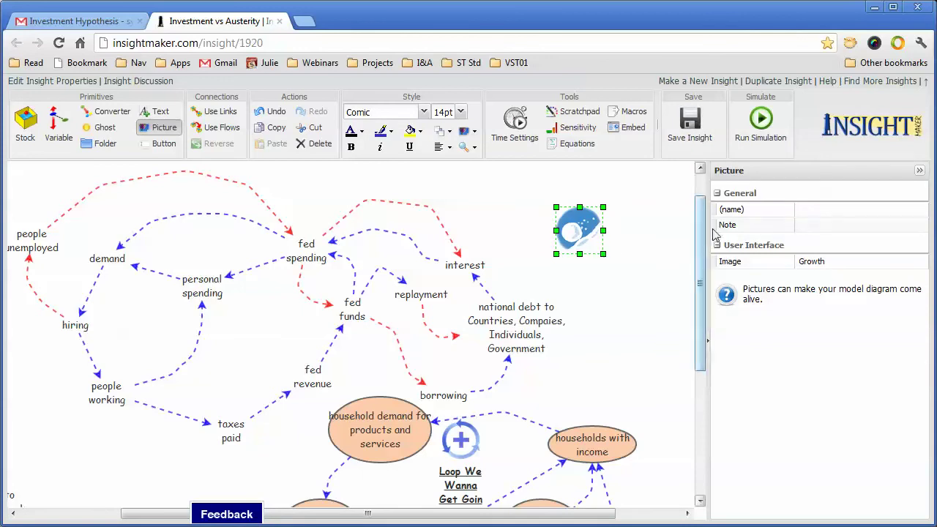
left_click(824, 212)
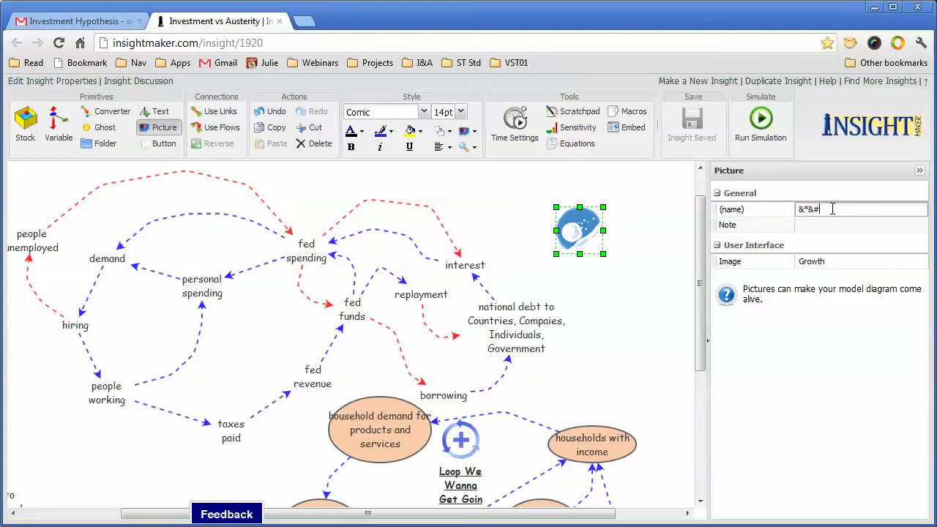
type("tune")
key("Return")
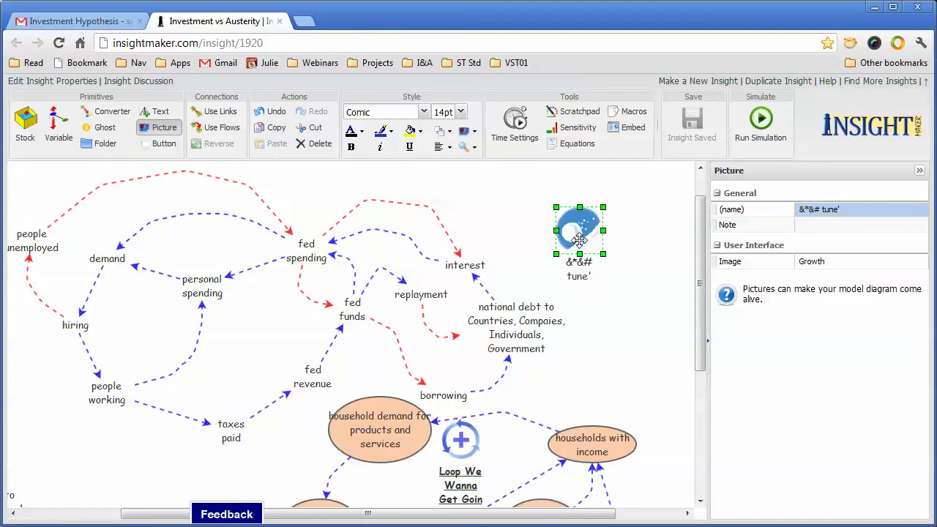
Set the picture's image to none and delete the stray extra picture.
left_click(821, 262)
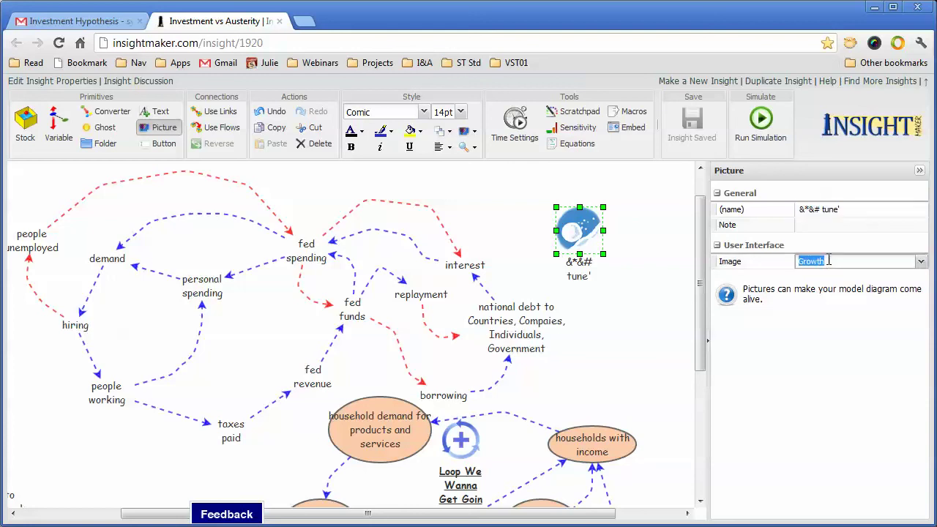
left_click(830, 261)
left_click(628, 291)
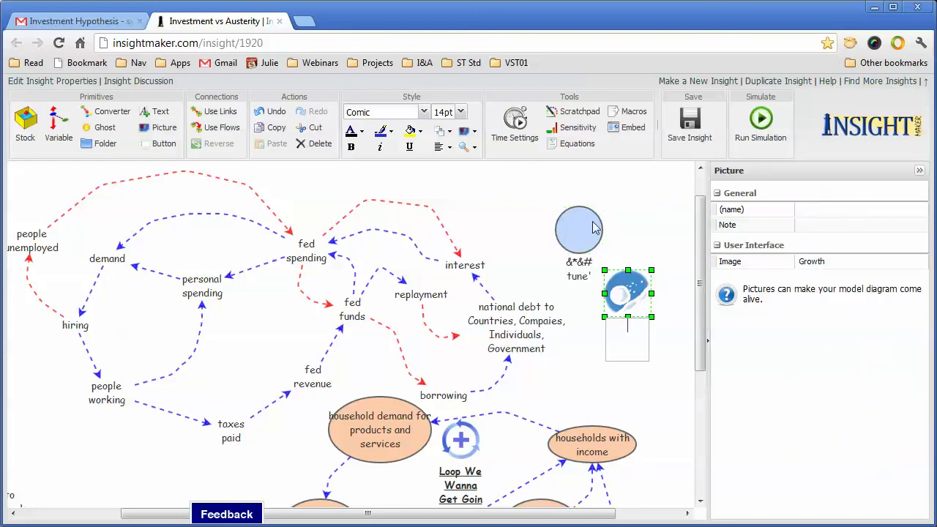
left_click(661, 389)
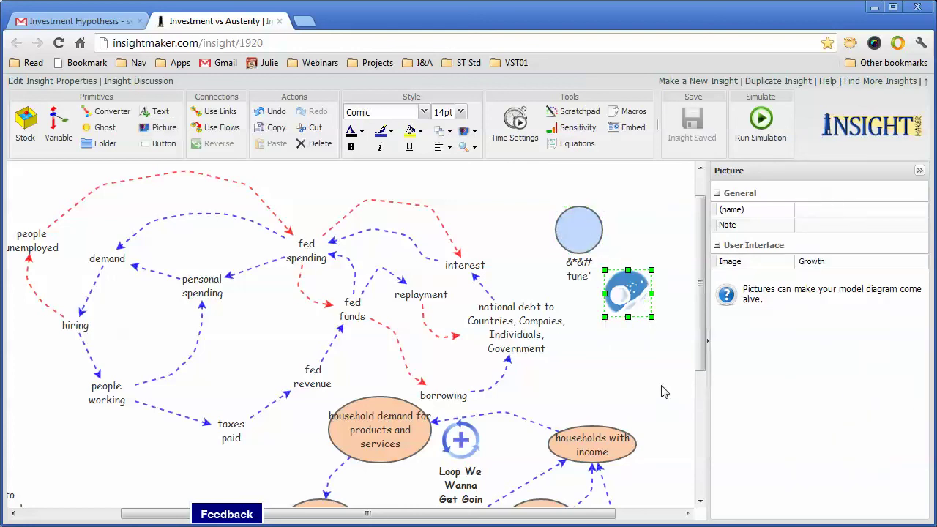
left_click(633, 300)
left_click(317, 144)
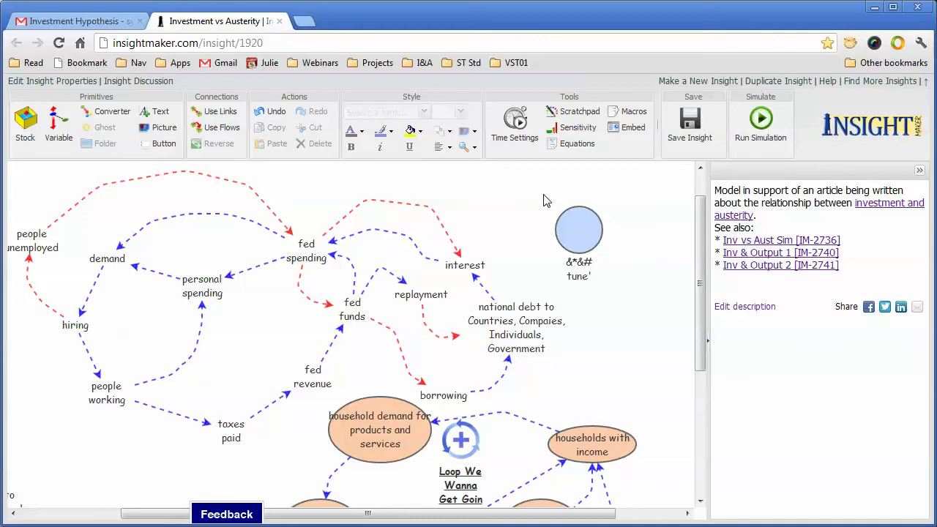
Give the blank picture transparent fill and outline, with its name positioned Middle.
left_click(580, 221)
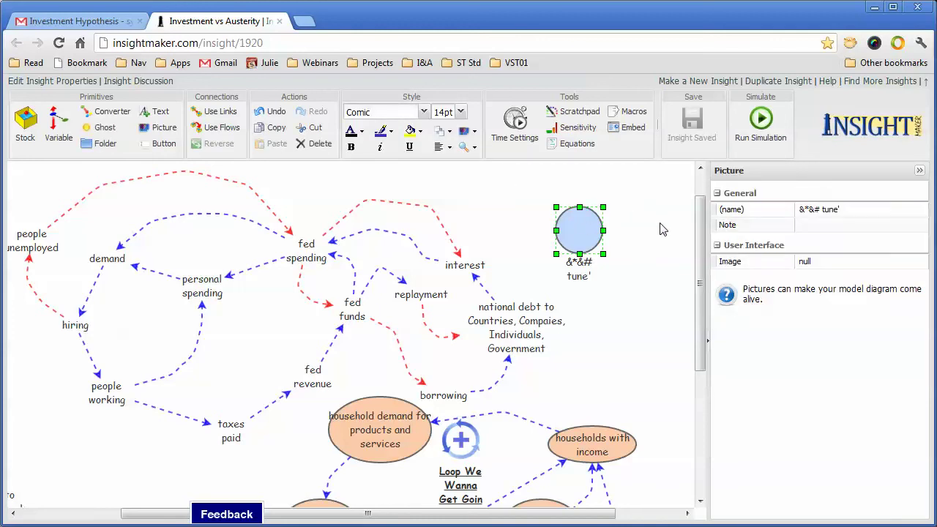
left_click(422, 133)
left_click(456, 227)
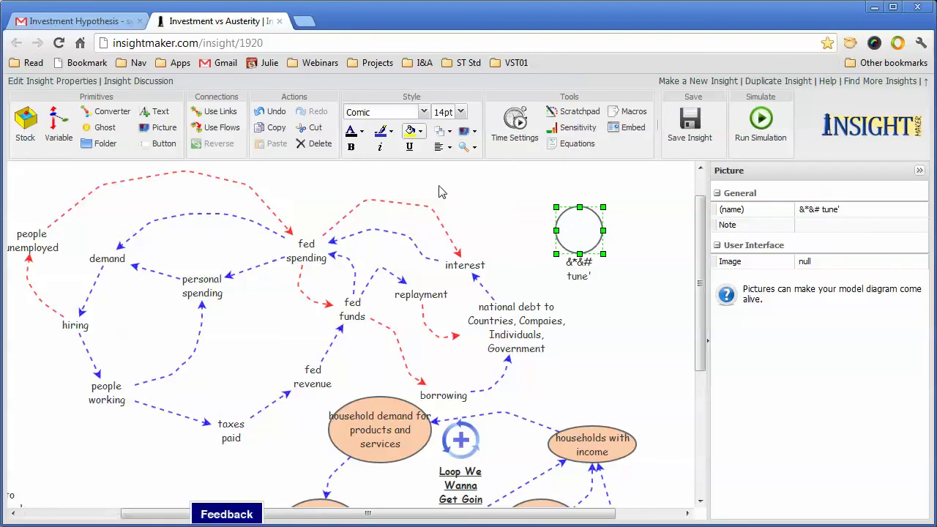
left_click(390, 133)
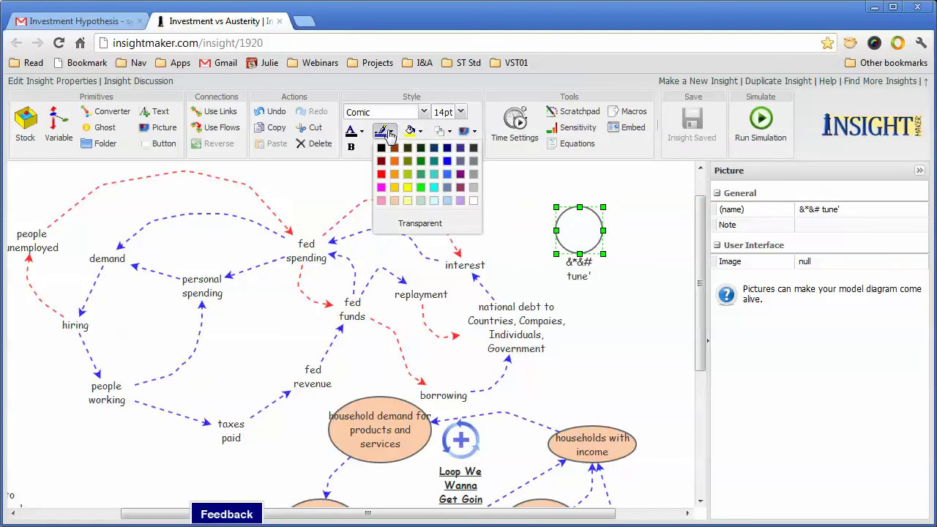
left_click(422, 224)
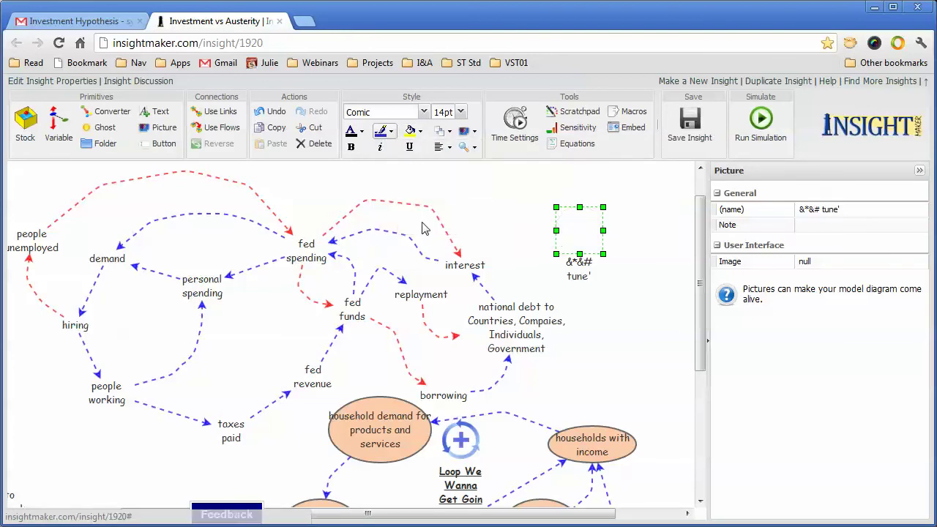
left_click(450, 149)
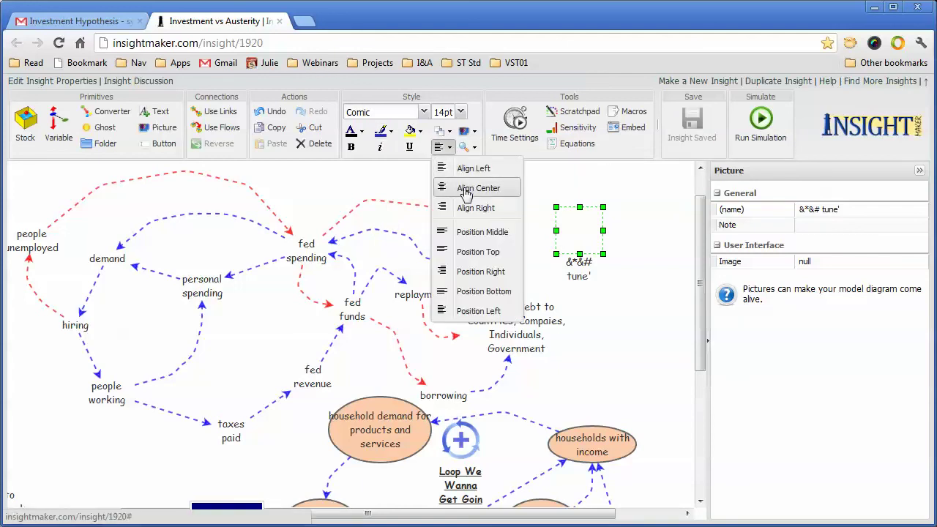
left_click(468, 232)
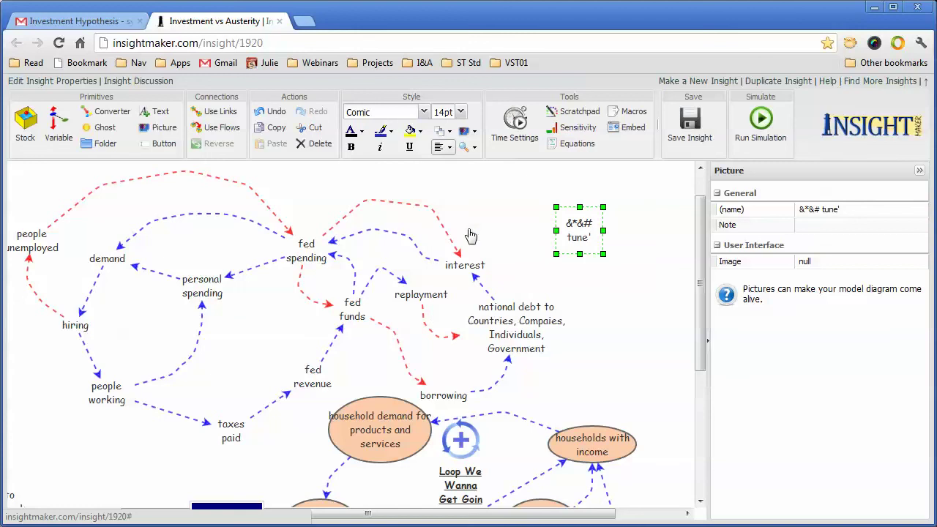
Shrink the picture box around its centred label and save the model.
key("ctrl+s")
left_click(628, 312)
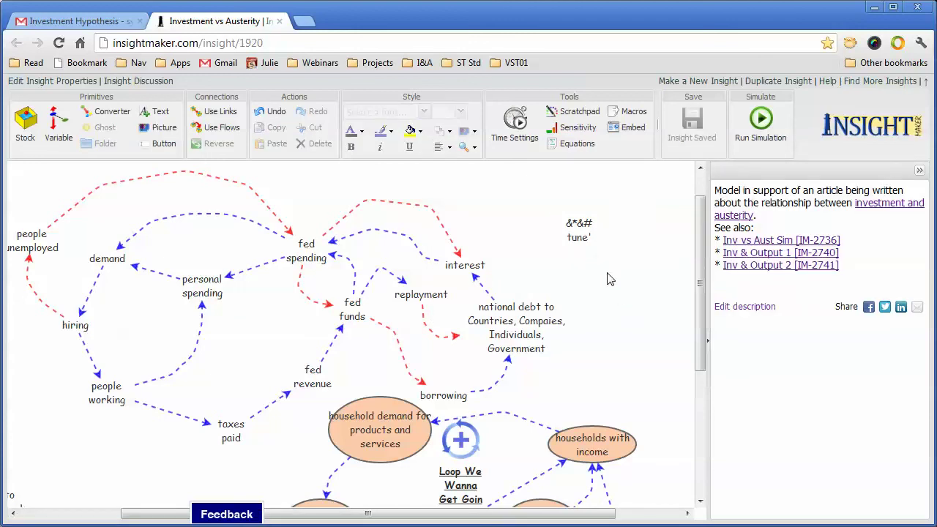
left_click(583, 246)
left_click_drag(604, 255, 602, 243)
key("ctrl+s")
left_click(611, 289)
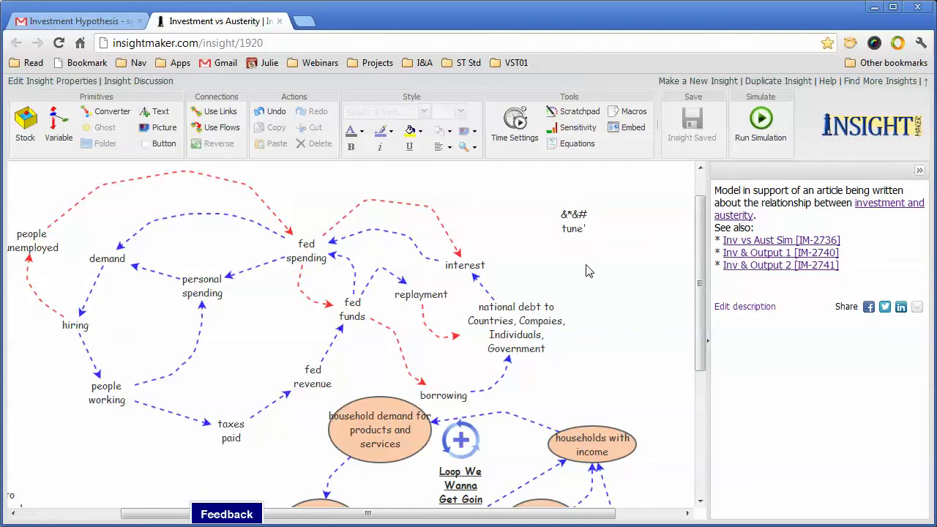
right_click(585, 271)
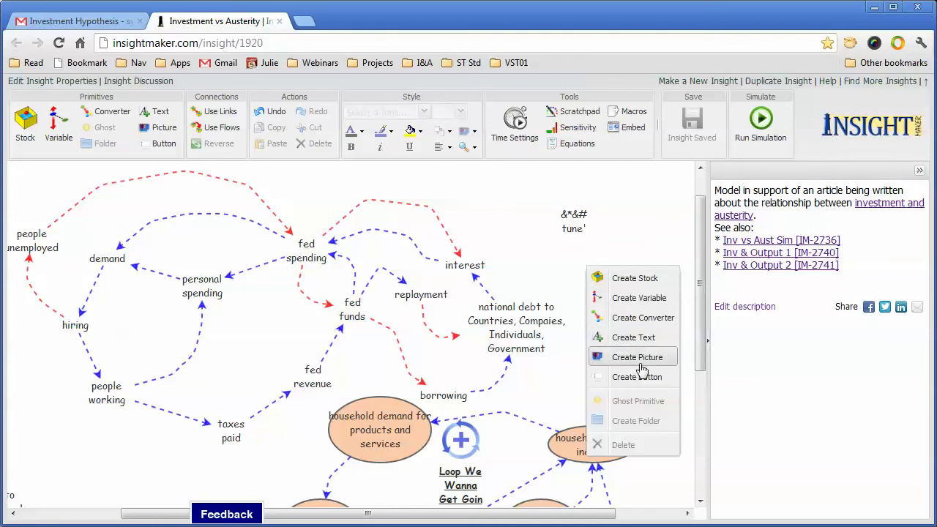
Add a 14pt, non-underlined New Text label just below the transparent picture label.
left_click(639, 338)
key("ctrl+s")
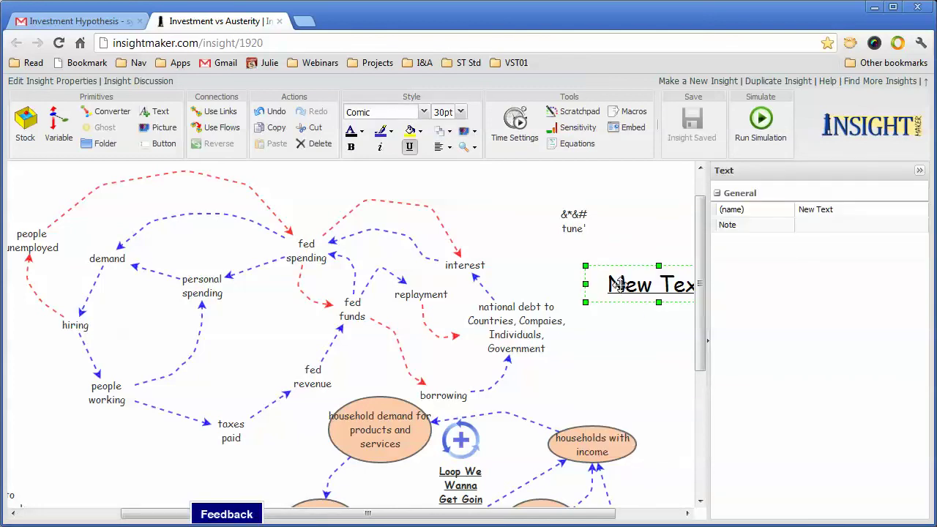
left_click(410, 147)
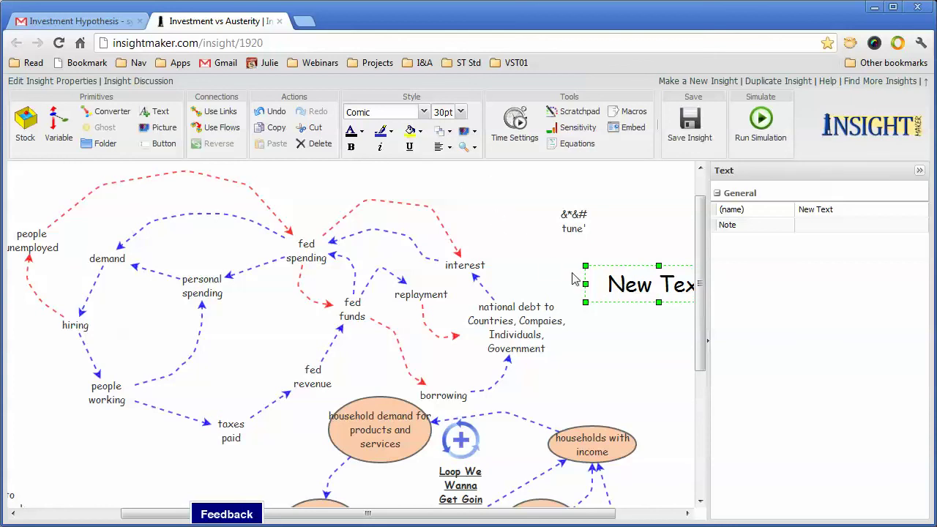
left_click(461, 111)
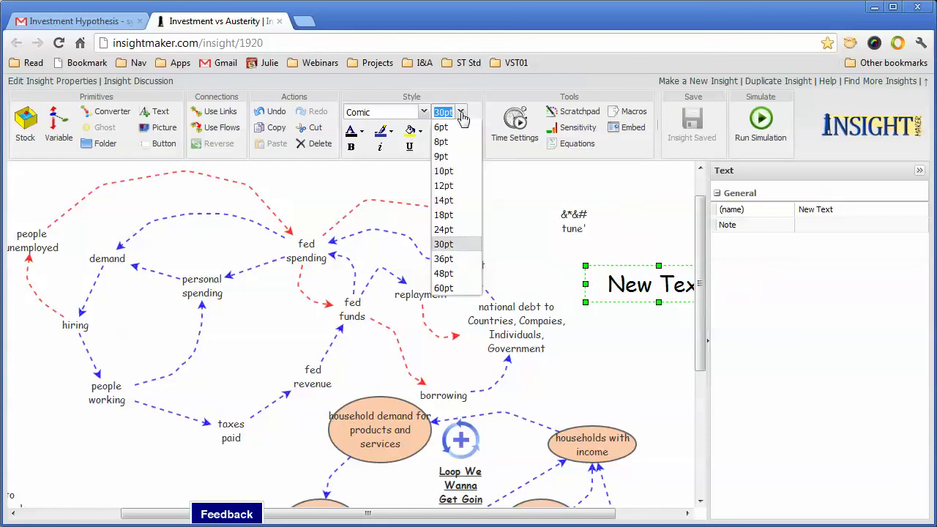
left_click(457, 203)
left_click_drag(617, 286, 574, 265)
left_click(612, 322)
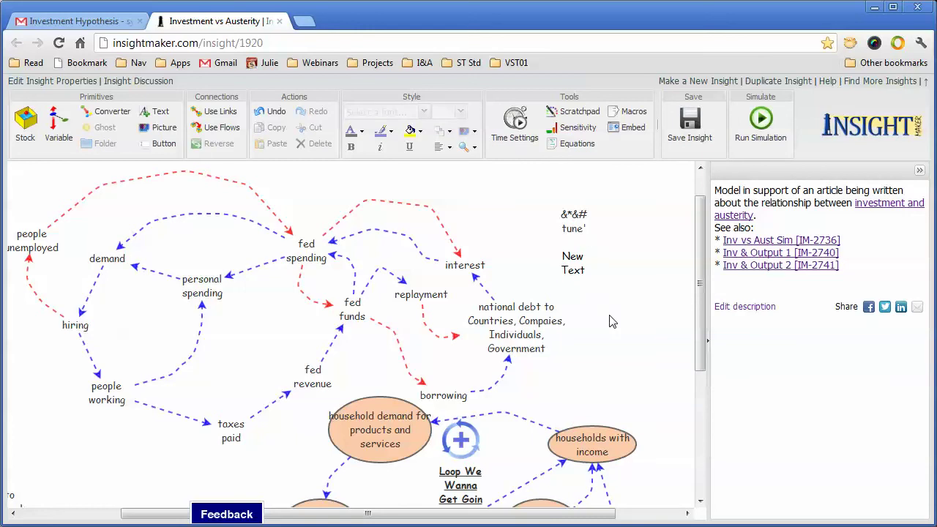
left_click(567, 217)
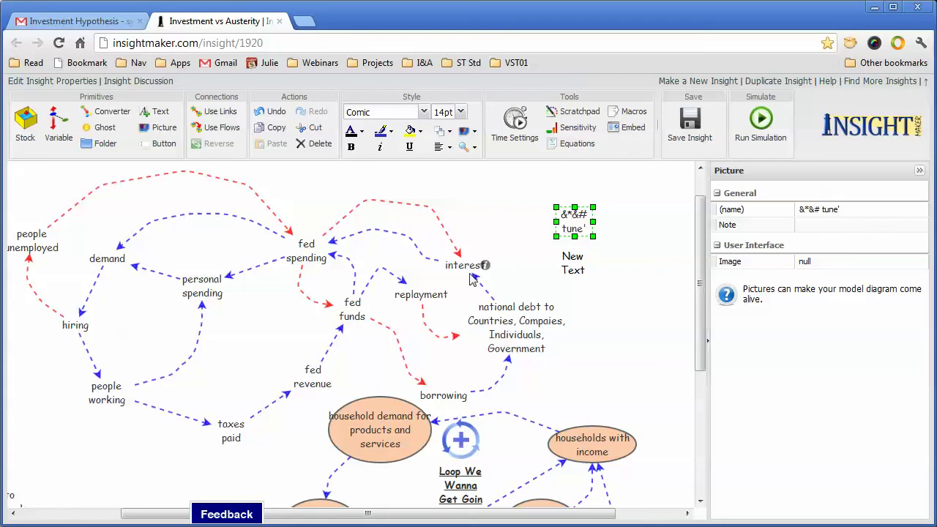
Delete the New Text label and move the picture up above interest.
left_click(585, 264)
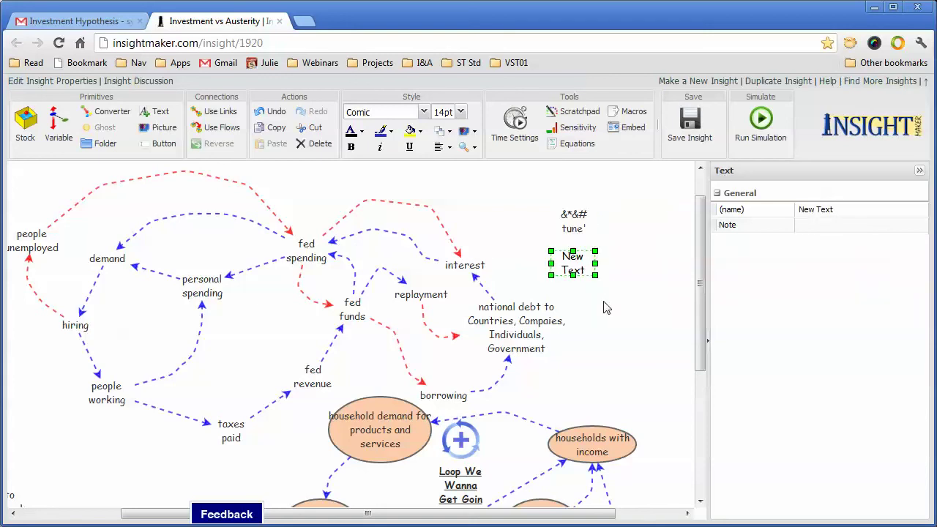
key("Delete")
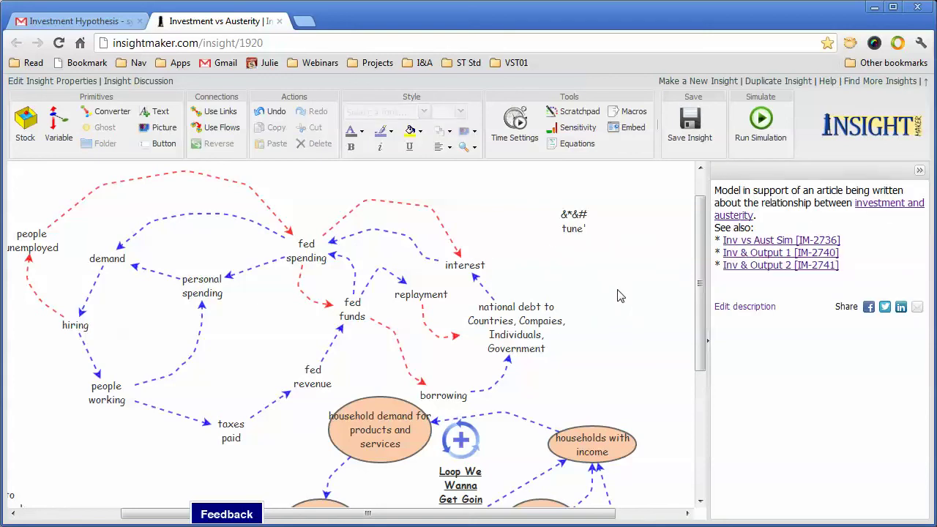
left_click(574, 221)
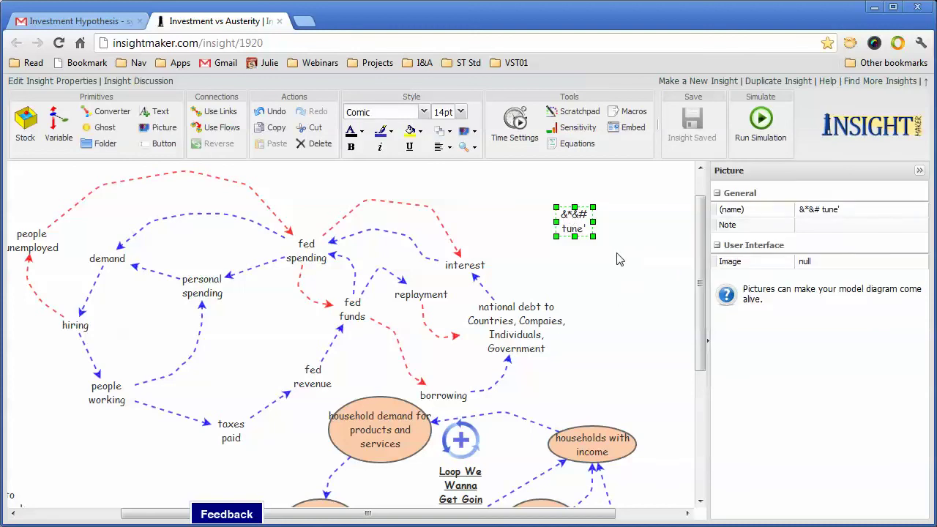
left_click_drag(584, 224, 513, 195)
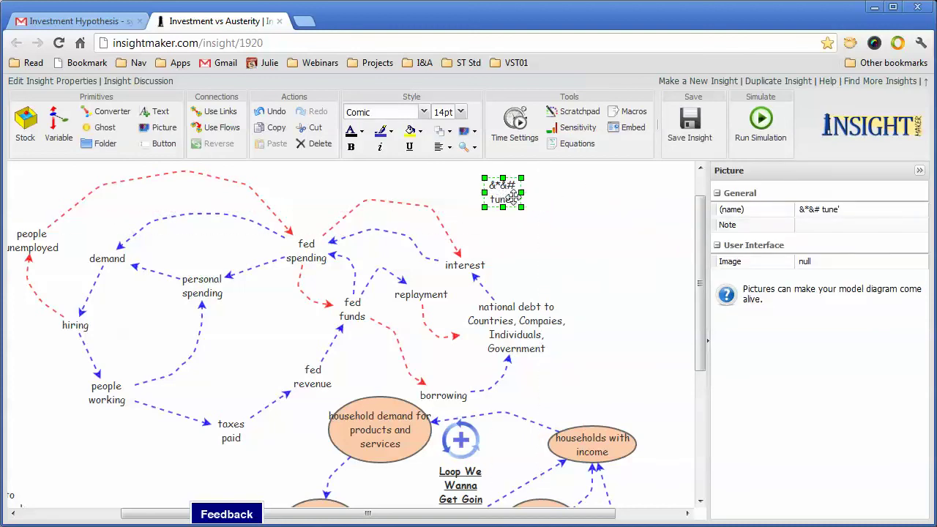
Rename the picture's label to 'blank', shrink its height, and save the insight.
double_click(512, 196)
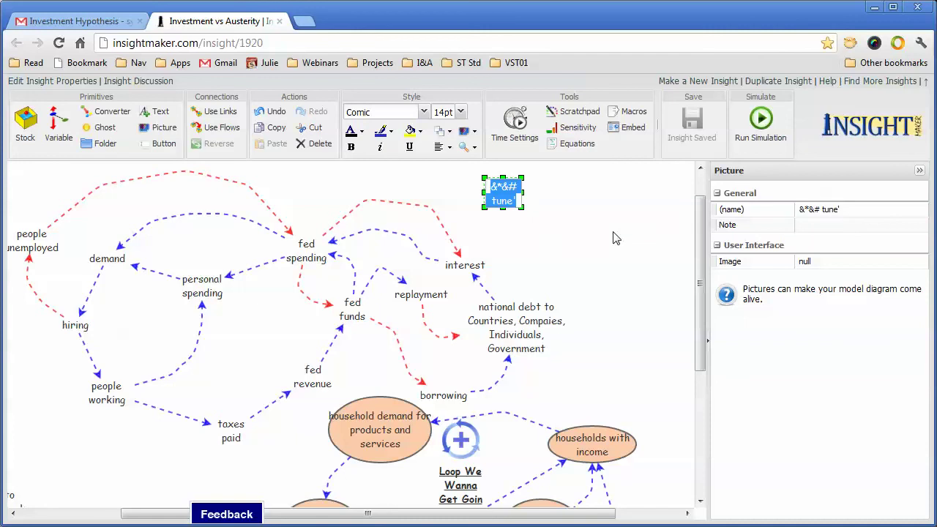
type("blank")
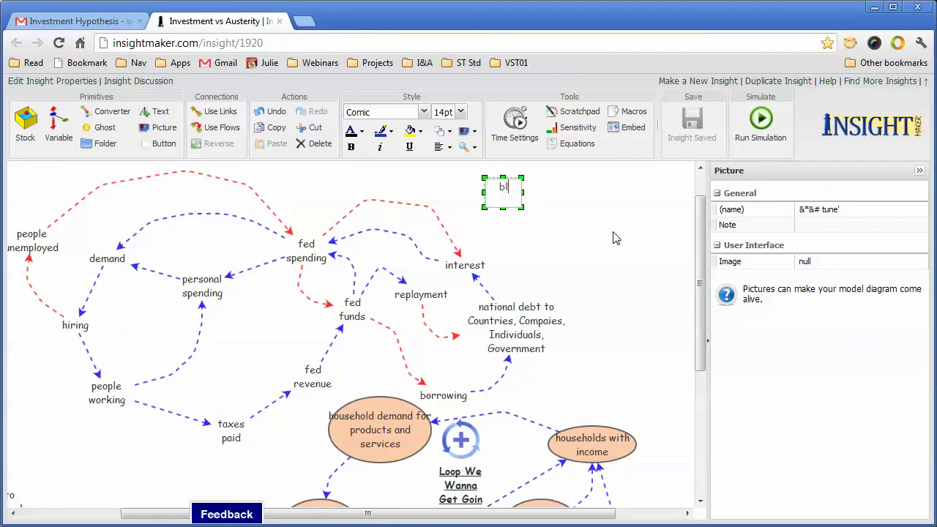
left_click(615, 238)
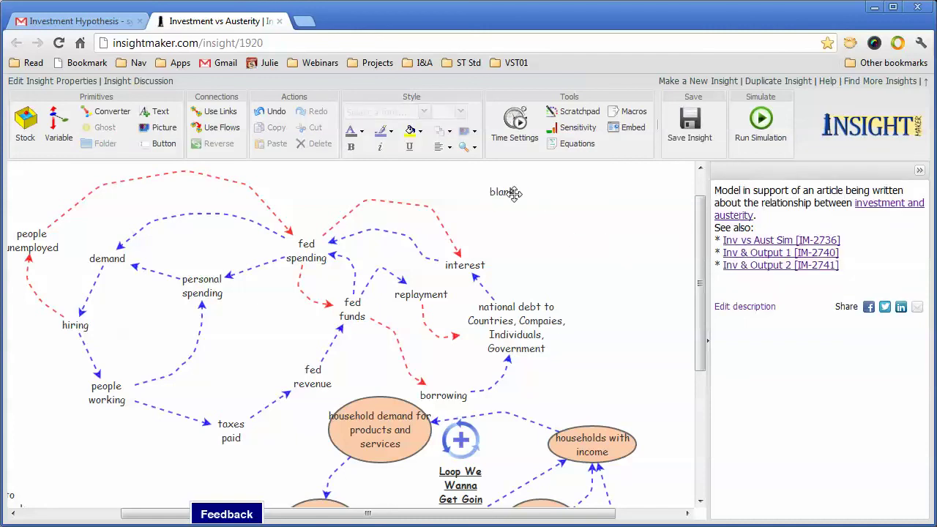
left_click(524, 204)
left_click_drag(520, 207, 520, 199)
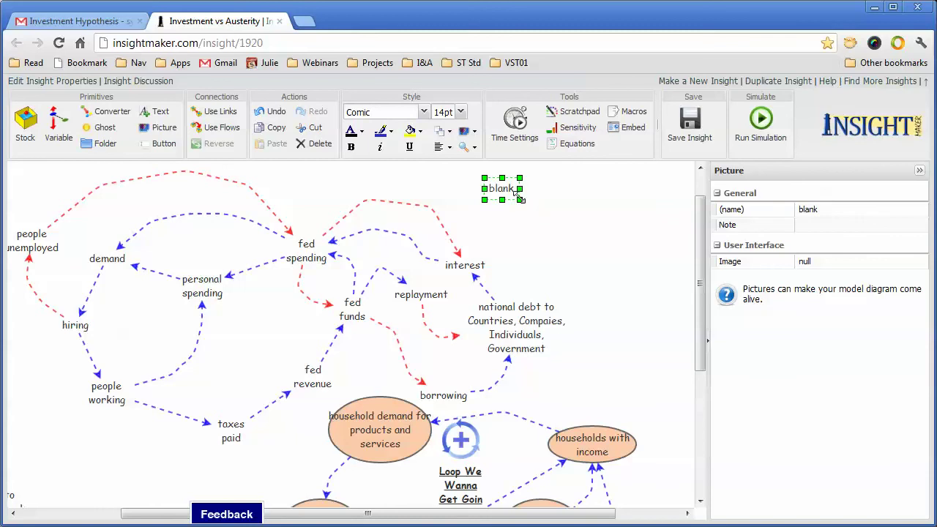
key("ctrl+s")
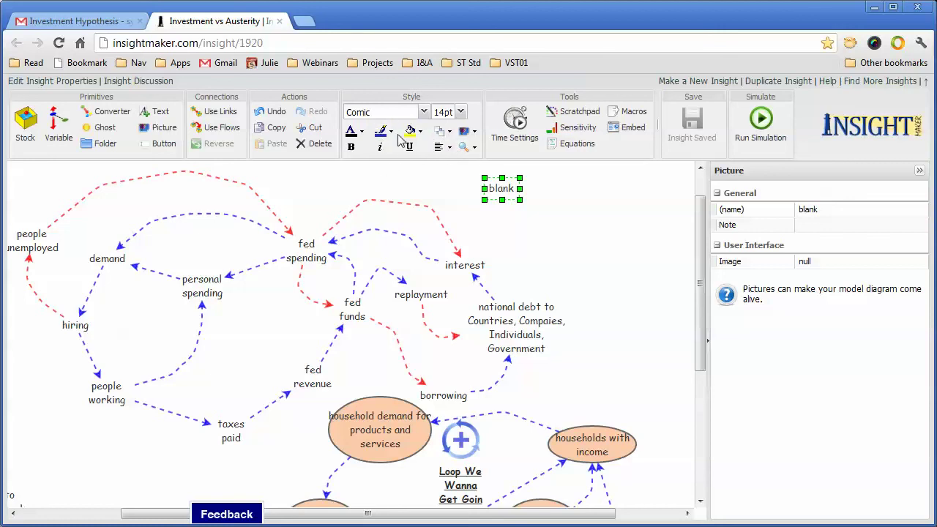
left_click(557, 238)
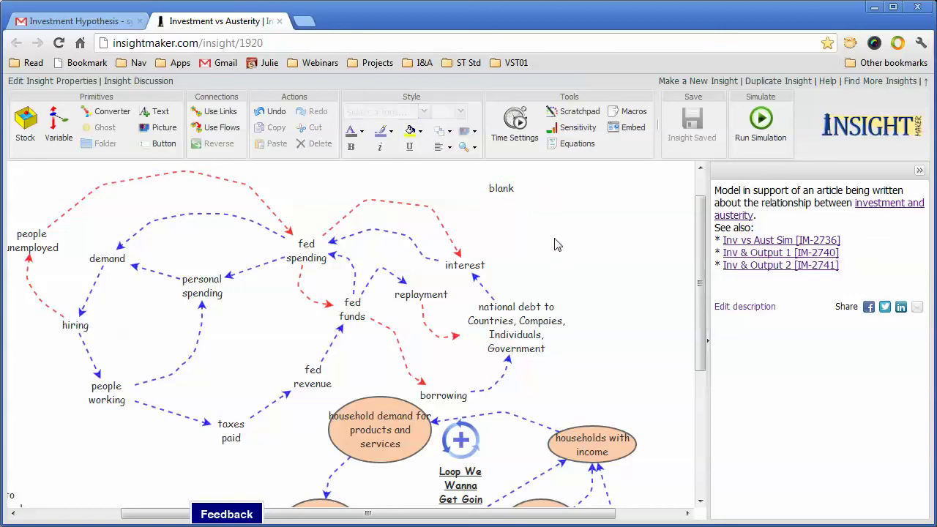
Duplicate the blank label near interest and delete the surplus copy, leaving three 'blank' labels.
left_click(509, 189)
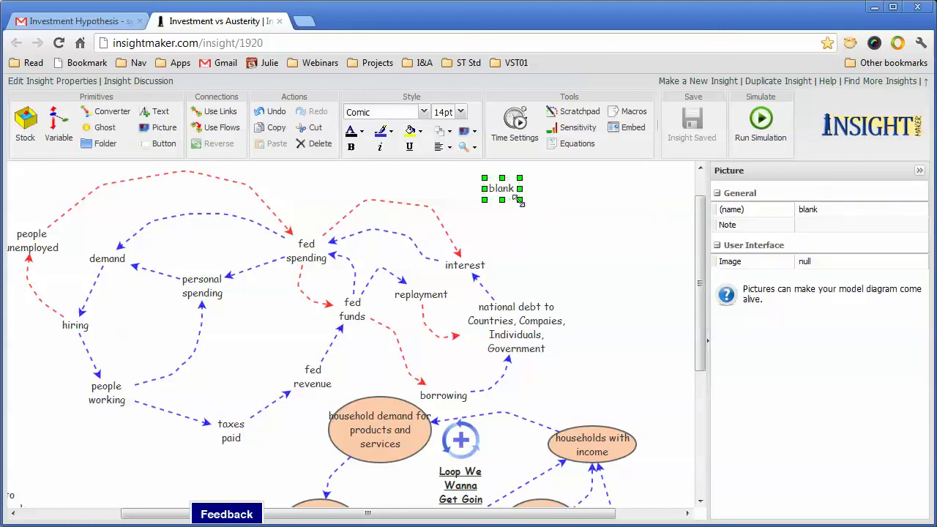
left_click(558, 242)
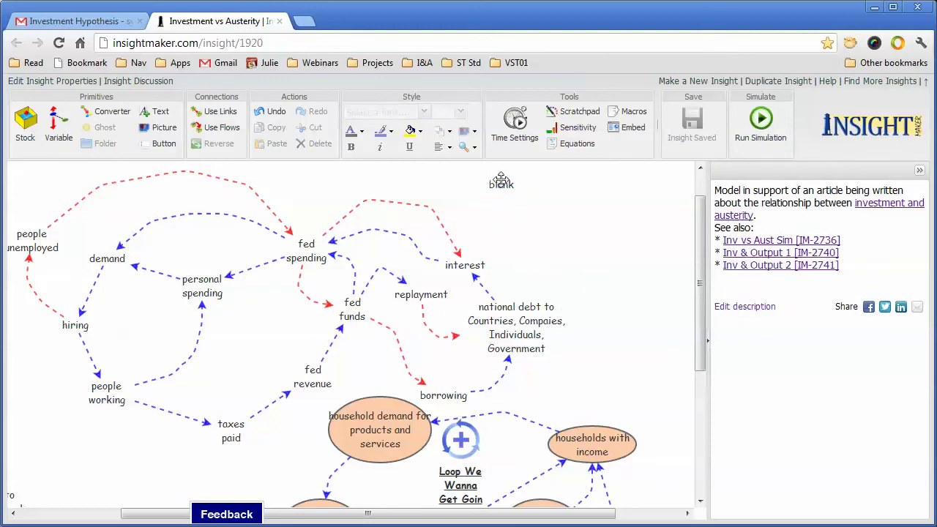
left_click_drag(500, 183, 612, 266)
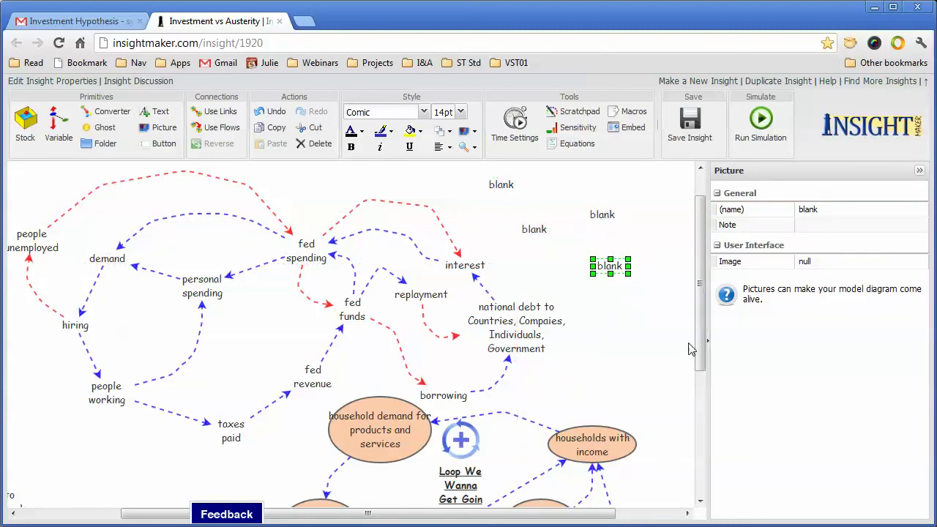
left_click(650, 328)
left_click(611, 266)
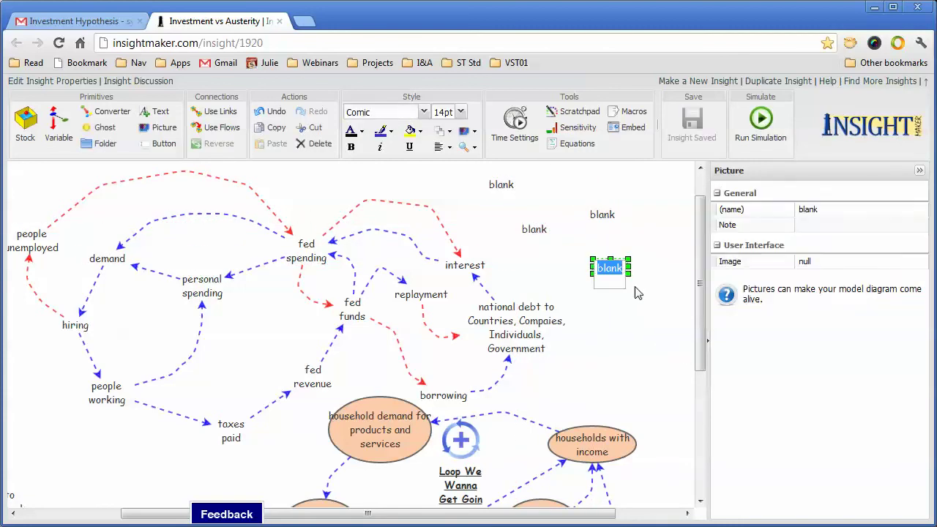
left_click(643, 335)
left_click(586, 260)
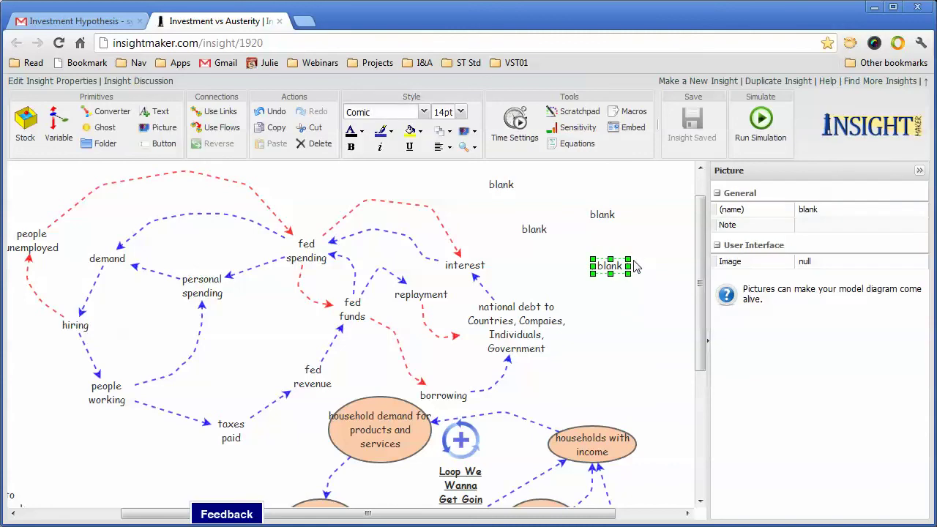
key("Delete")
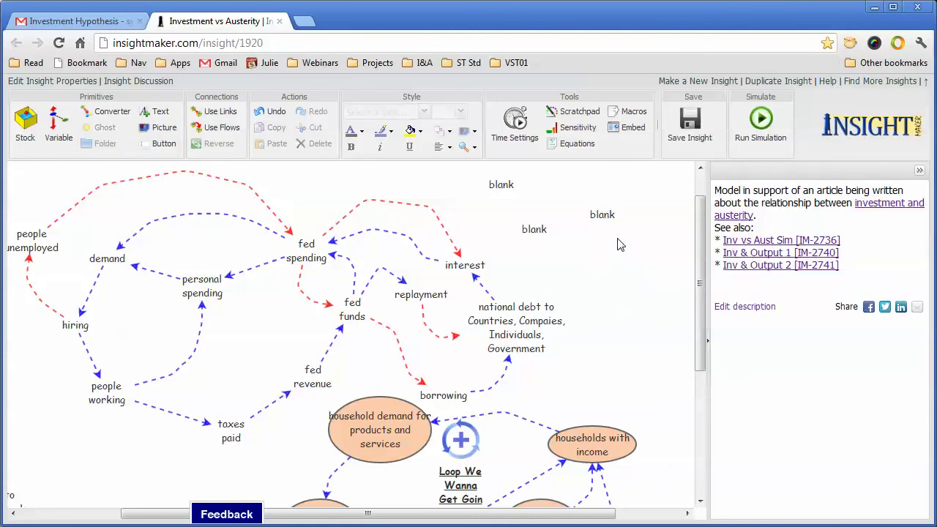
Create another picture below the blank labels, name it 'blank', and set its image to None.
right_click(587, 256)
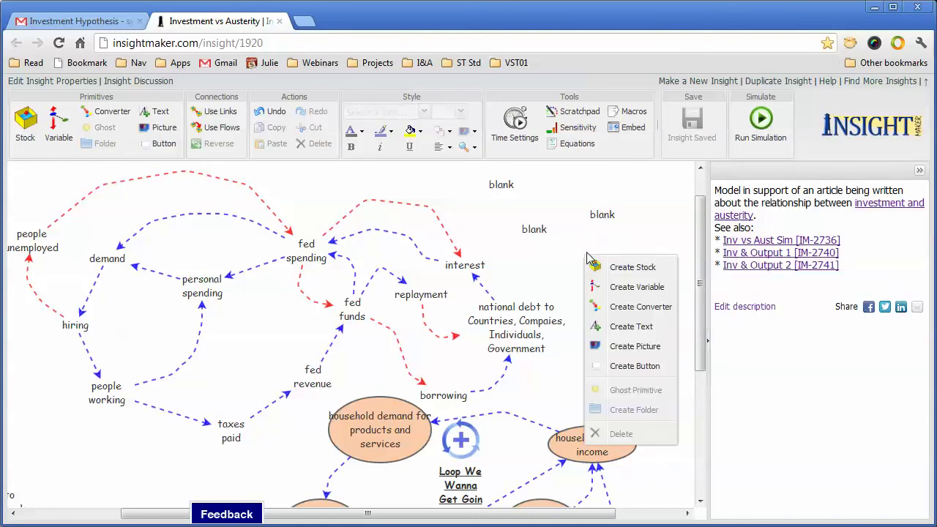
left_click(635, 346)
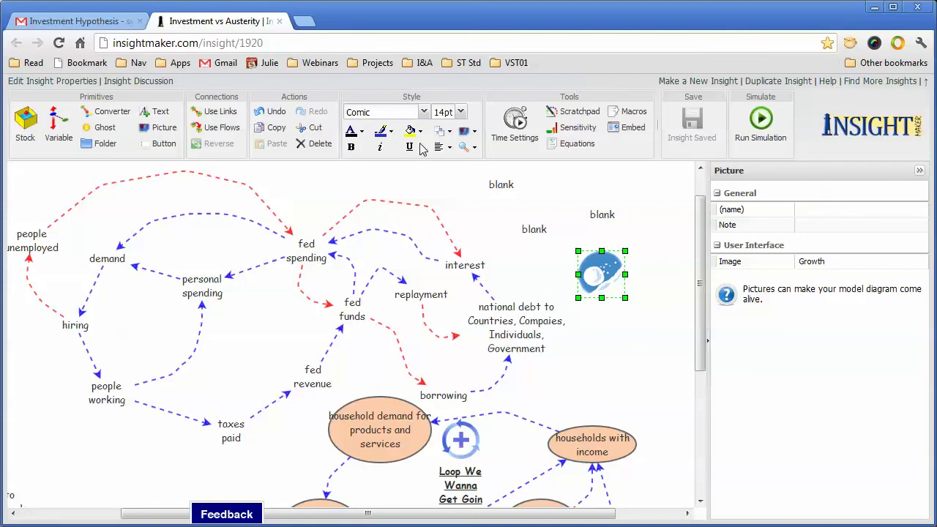
left_click(822, 213)
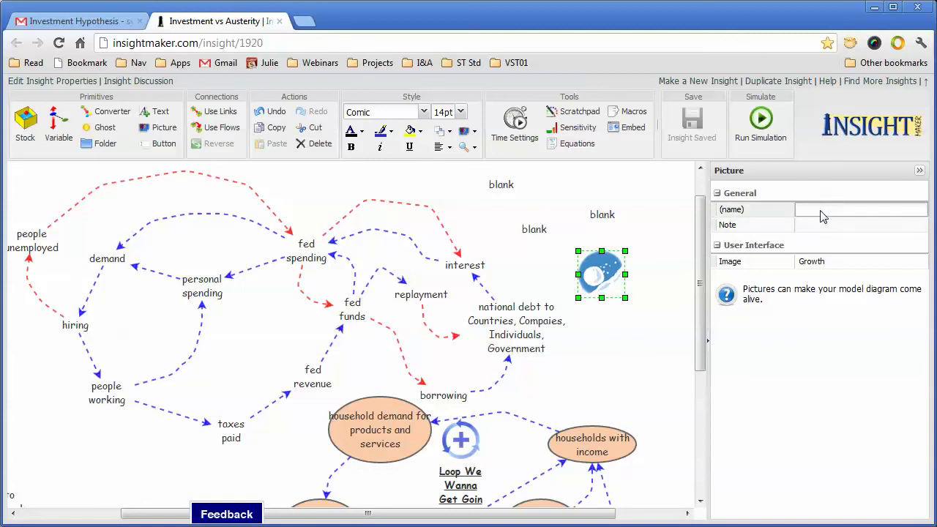
left_click(786, 301)
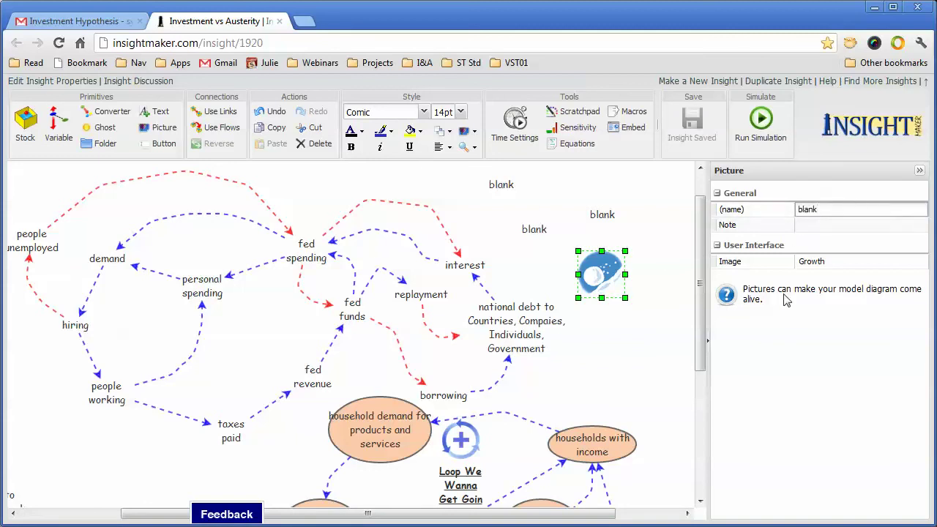
left_click(617, 344)
left_click(606, 282)
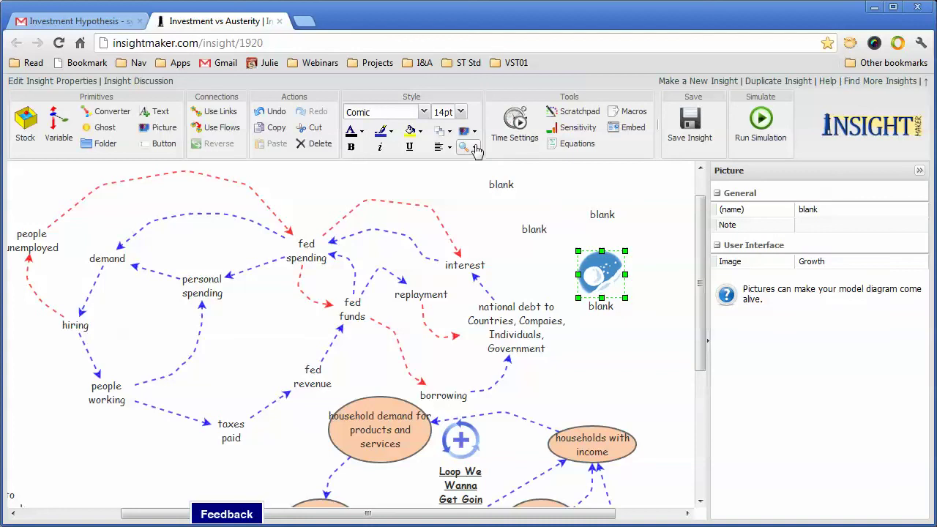
left_click(829, 263)
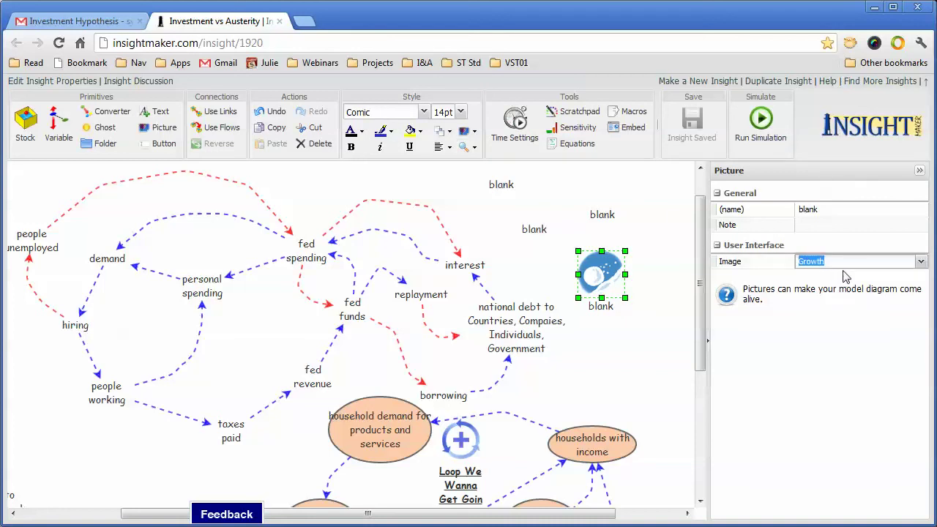
left_click(921, 261)
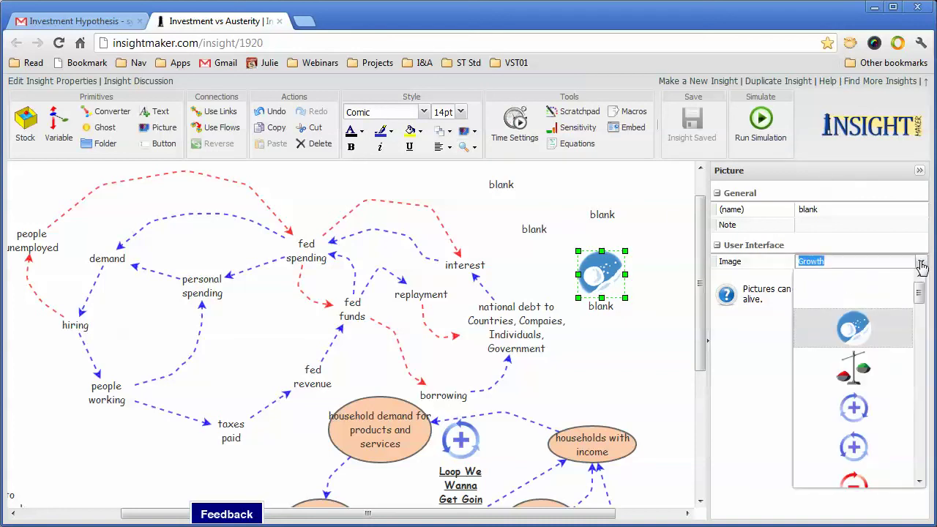
left_click(866, 290)
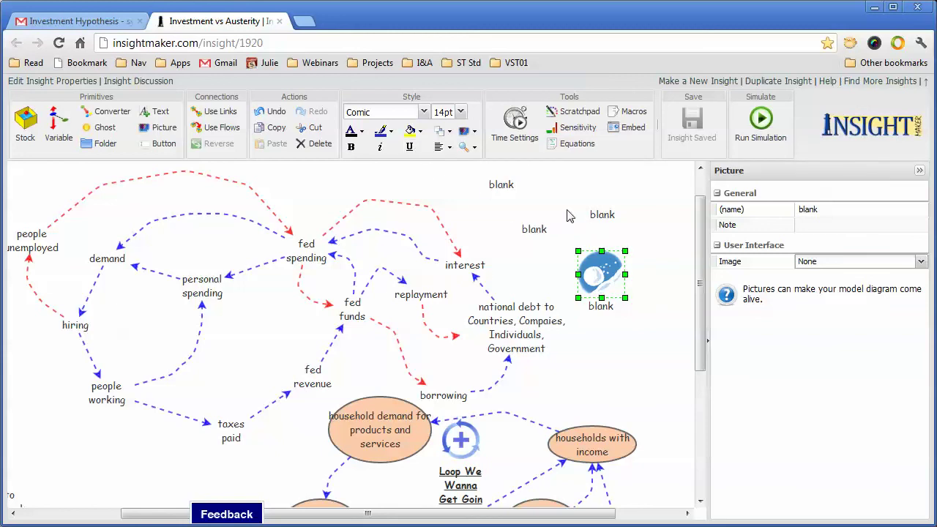
Centre the new picture's label, make fill and outline transparent, and shorten it to label height.
left_click(441, 146)
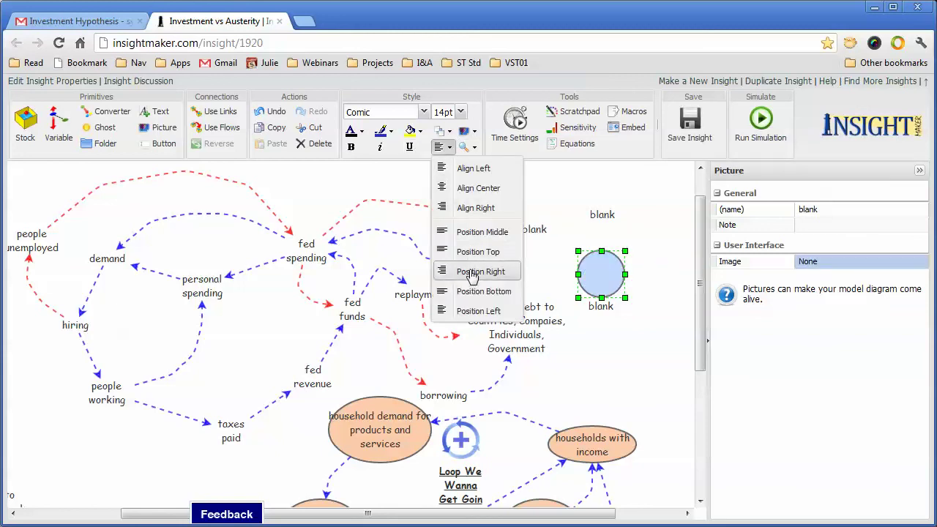
left_click(479, 233)
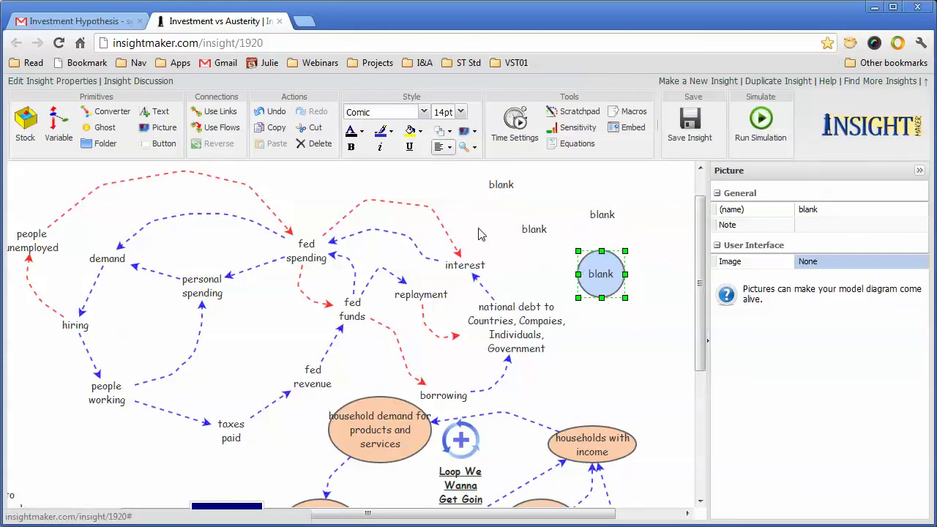
left_click(412, 132)
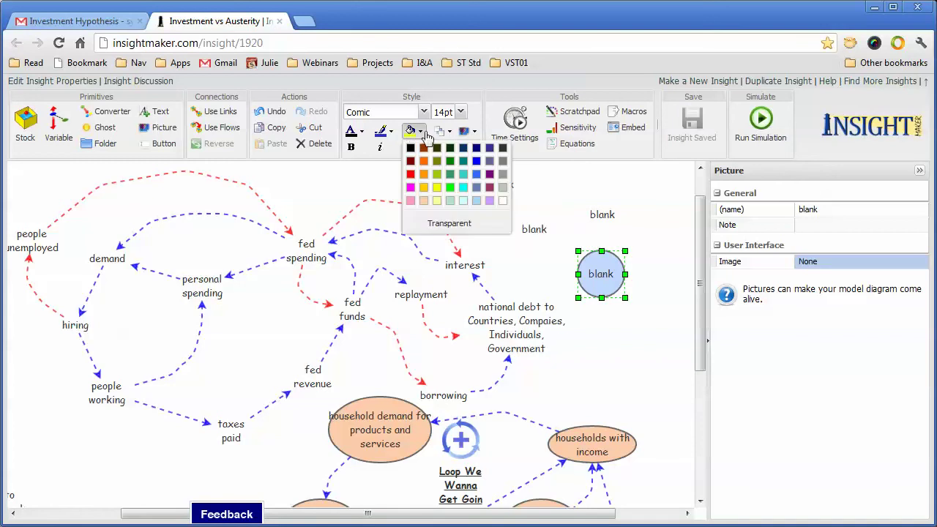
left_click(450, 223)
left_click(383, 131)
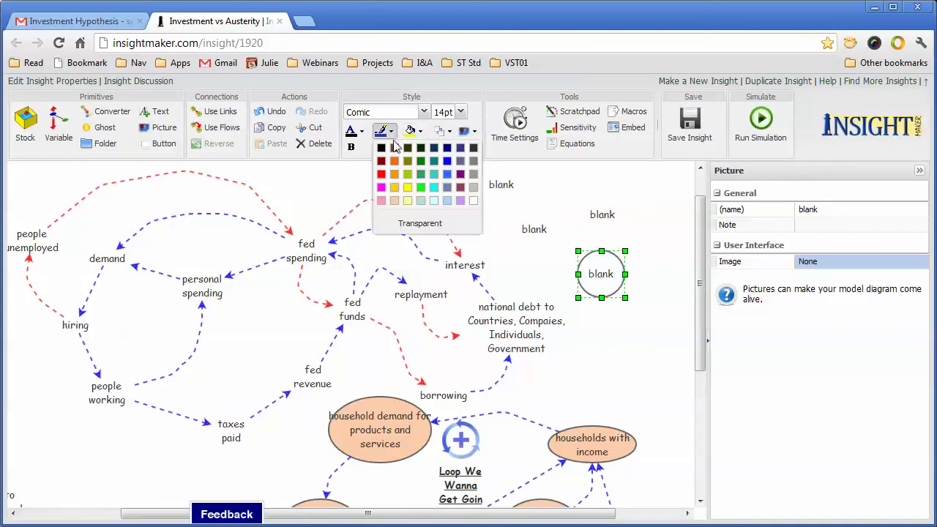
left_click(421, 227)
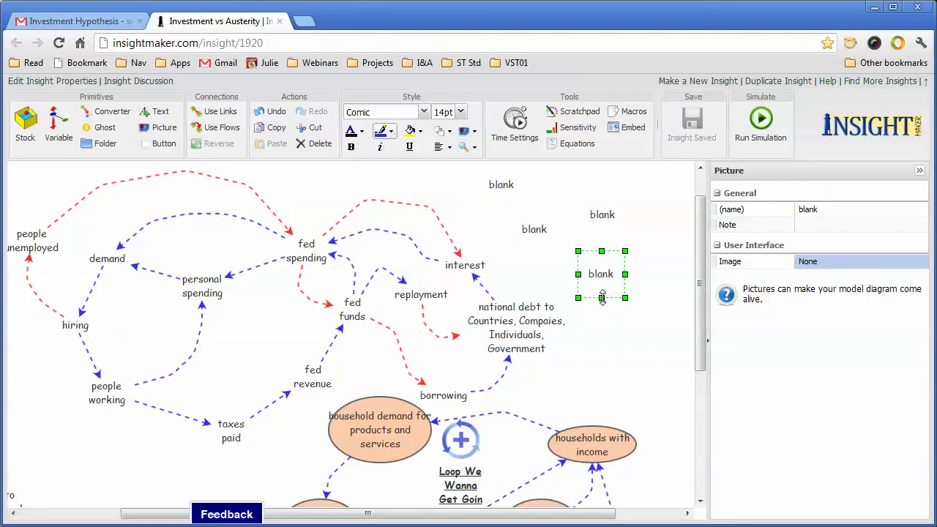
left_click_drag(601, 297, 600, 268)
Deselect the finished picture, leaving four plain 'blank' labels near interest.
left_click(605, 316)
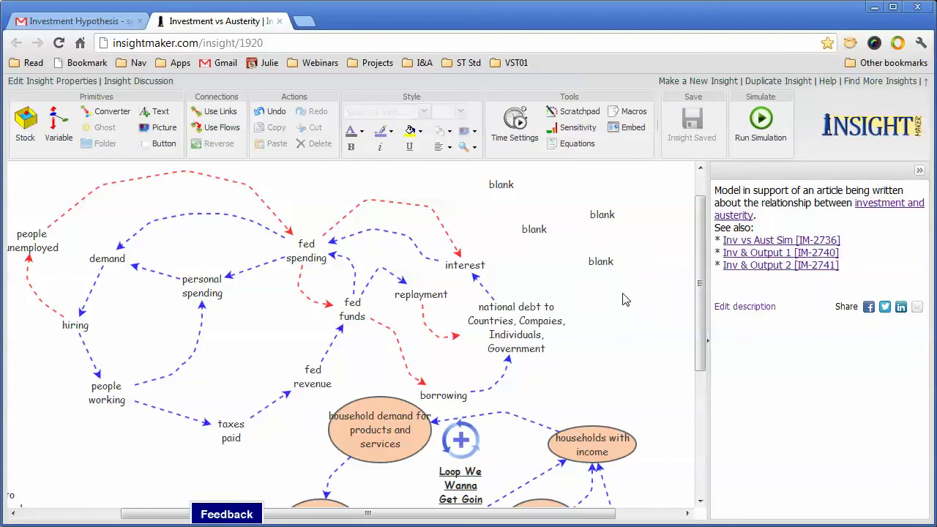